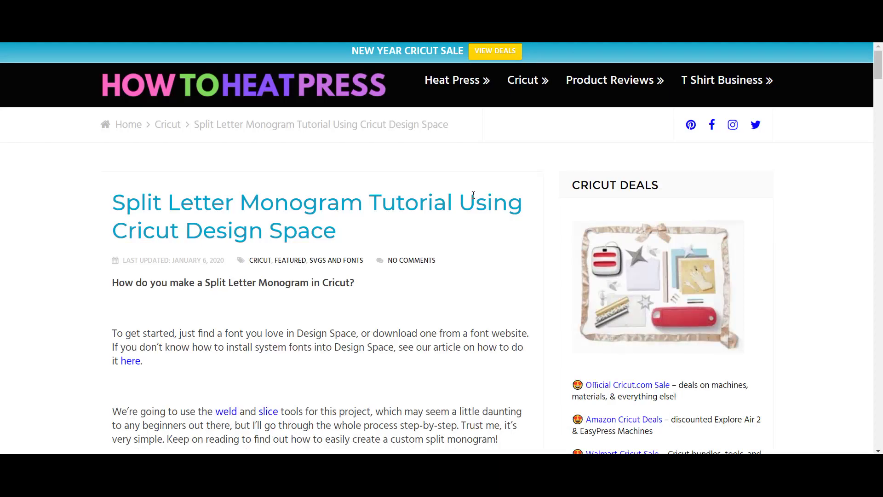
# Scroll the HowToHeatPress.com split-monogram tutorial from its title down to the Resources section
pyautogui.scroll(-1, 473, 194)
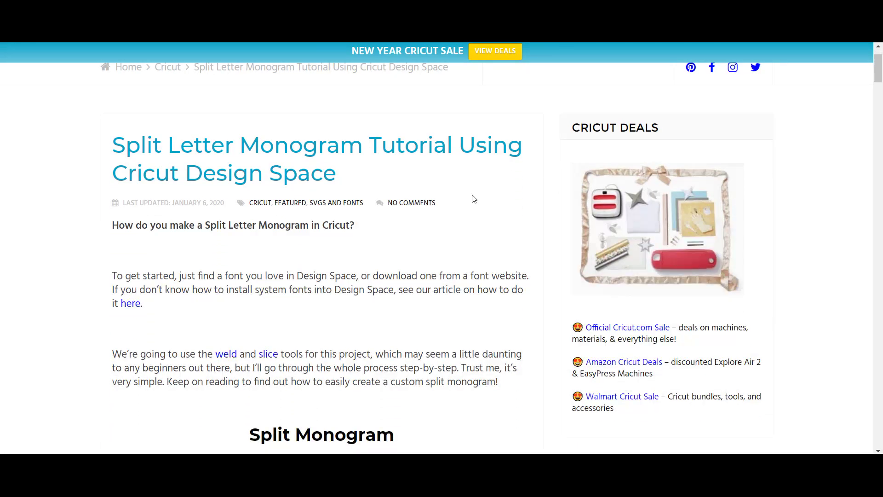
pyautogui.scroll(-2, 474, 199)
pyautogui.scroll(-1, 474, 199)
pyautogui.scroll(-4, 474, 199)
pyautogui.scroll(-5, 474, 198)
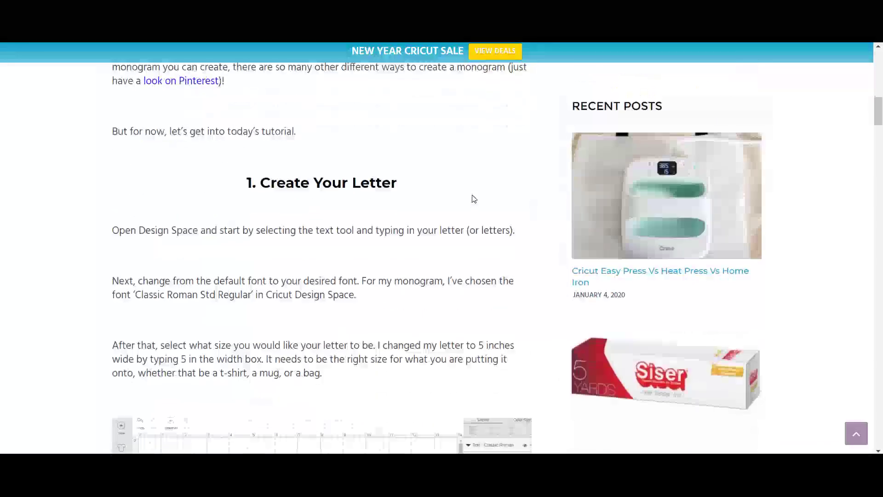
pyautogui.scroll(-5, 473, 199)
pyautogui.scroll(-2, 473, 194)
pyautogui.scroll(-3, 473, 195)
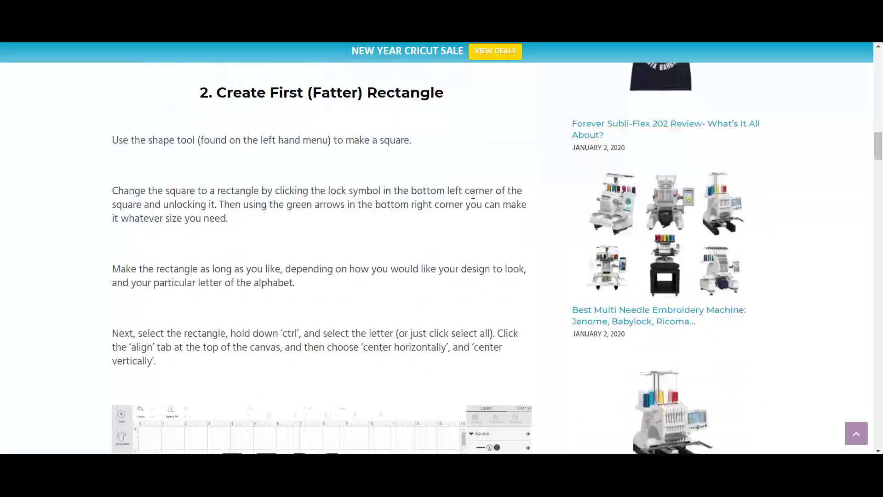
pyautogui.scroll(-5, 472, 194)
pyautogui.scroll(-6, 473, 195)
pyautogui.scroll(-6, 474, 199)
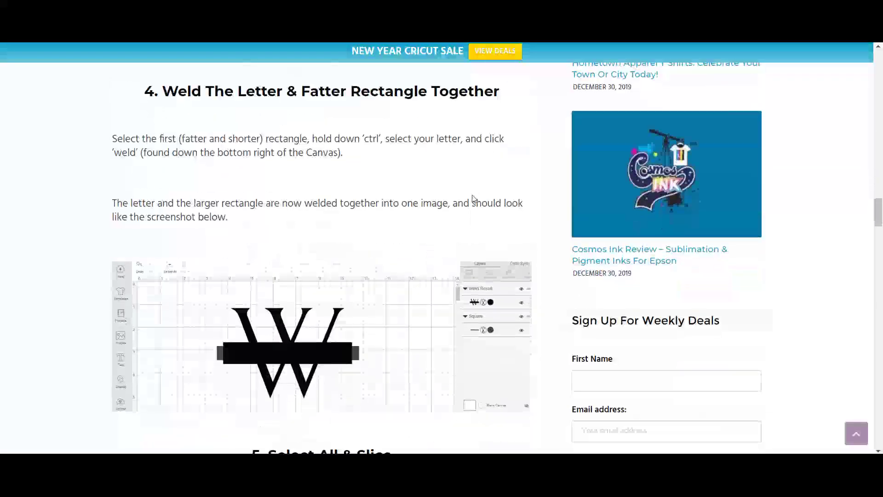
pyautogui.scroll(-5, 473, 199)
pyautogui.scroll(-6, 473, 198)
pyautogui.scroll(-4, 473, 199)
pyautogui.scroll(-1, 473, 199)
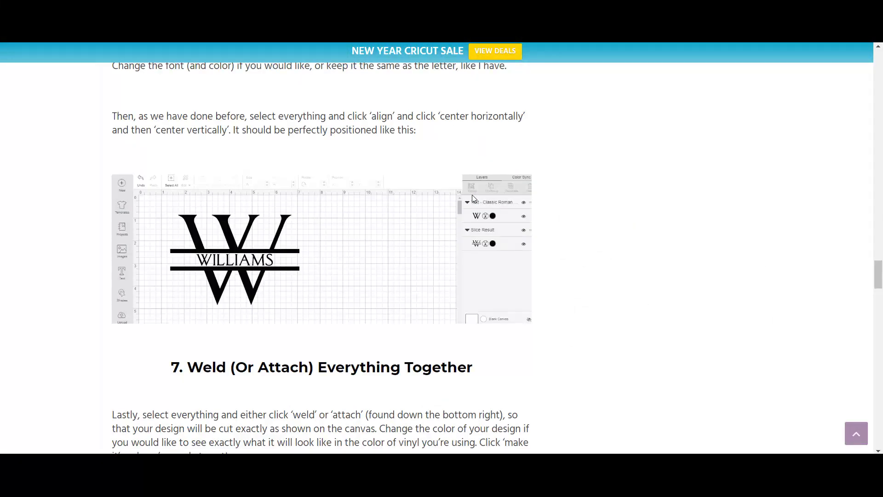
pyautogui.scroll(-6, 472, 199)
pyautogui.scroll(-4, 473, 199)
pyautogui.scroll(-2, 474, 198)
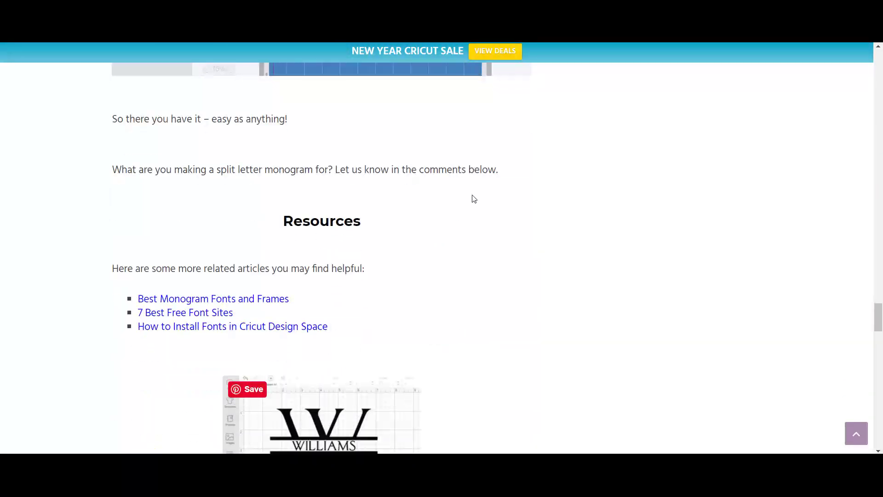
pyautogui.scroll(-3, 474, 199)
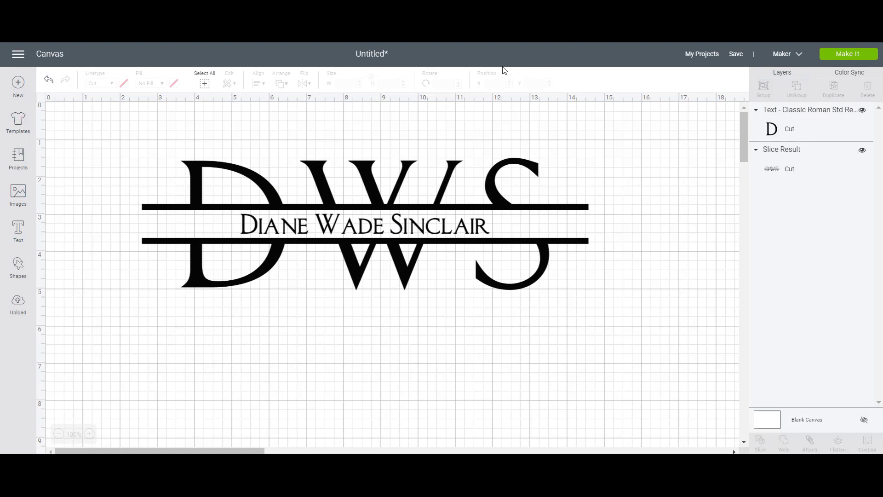
# Select the whole old DWS monogram and delete it
pyautogui.moveTo(106, 158); pyautogui.dragTo(615, 317)
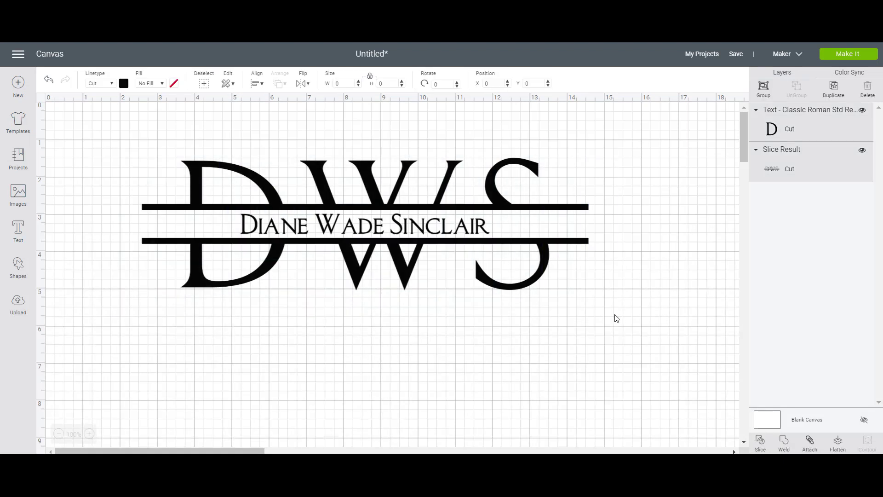
pyautogui.press('Delete')
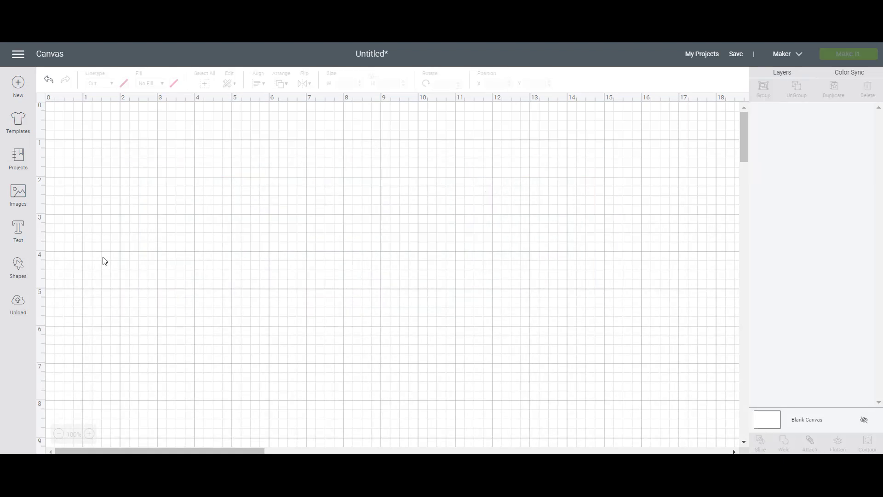
# Add 'CMN' text in Classic Roman Std Regular, enlarged to about 8.3 inches wide near the top
pyautogui.click(18, 230)
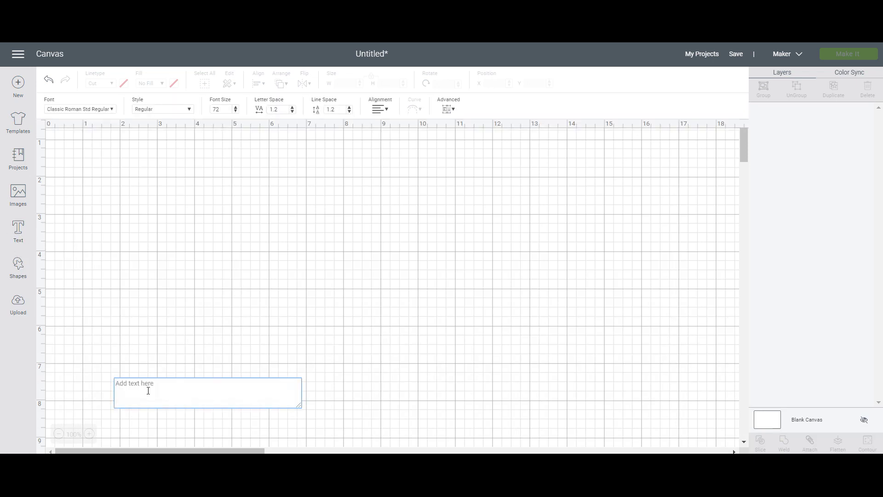
pyautogui.write('C')
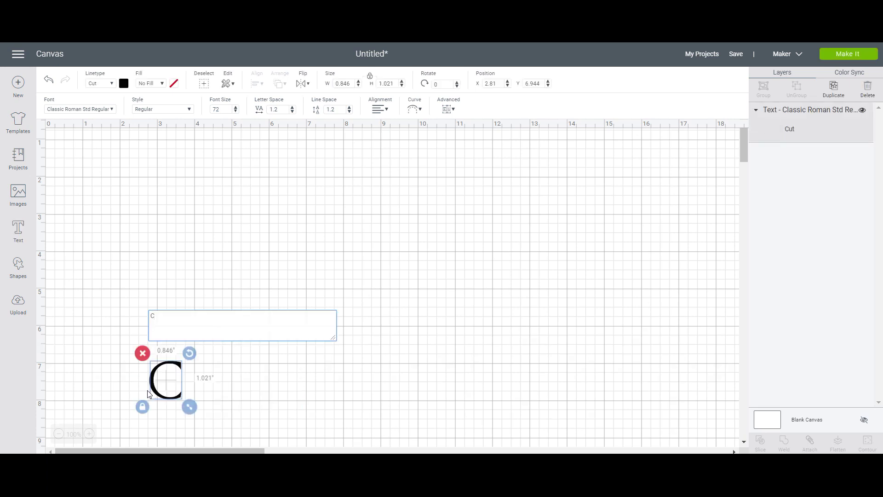
pyautogui.write('MN')
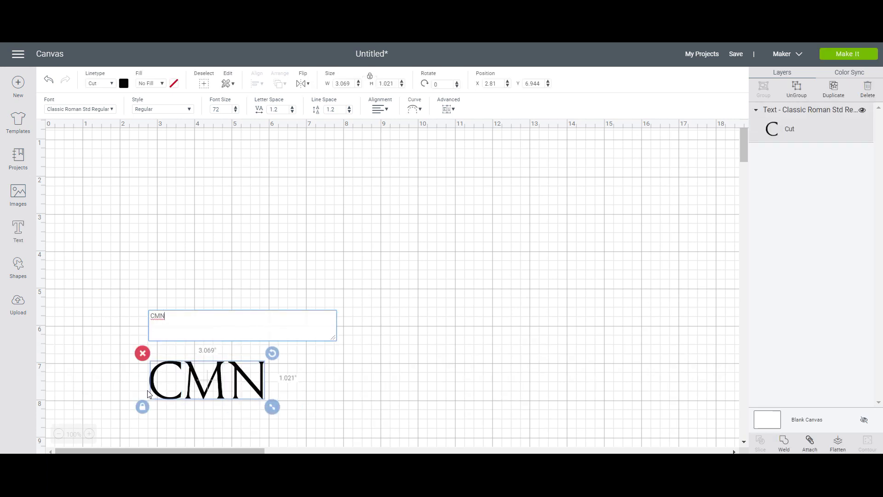
pyautogui.moveTo(214, 373)
pyautogui.mouseDown()
pyautogui.moveTo(347, 182)
pyautogui.moveTo(275, 138)
pyautogui.mouseUp()
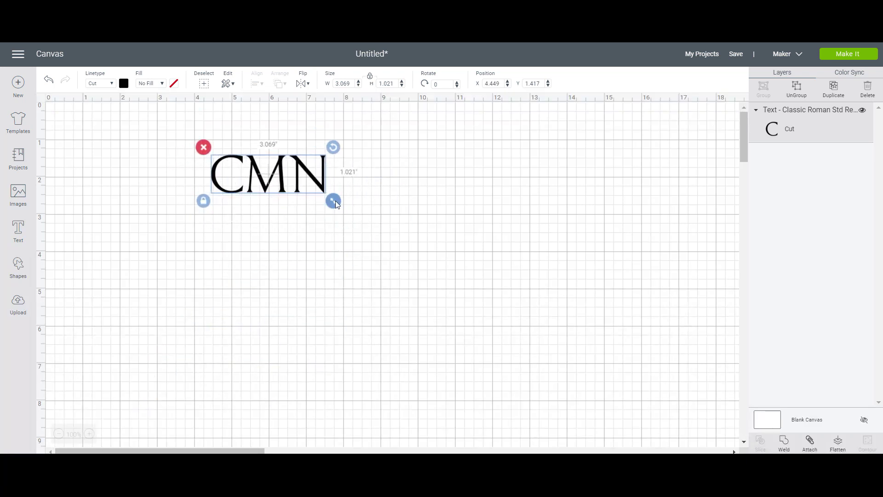
pyautogui.moveTo(336, 200); pyautogui.dragTo(532, 327)
pyautogui.moveTo(462, 227); pyautogui.dragTo(449, 237)
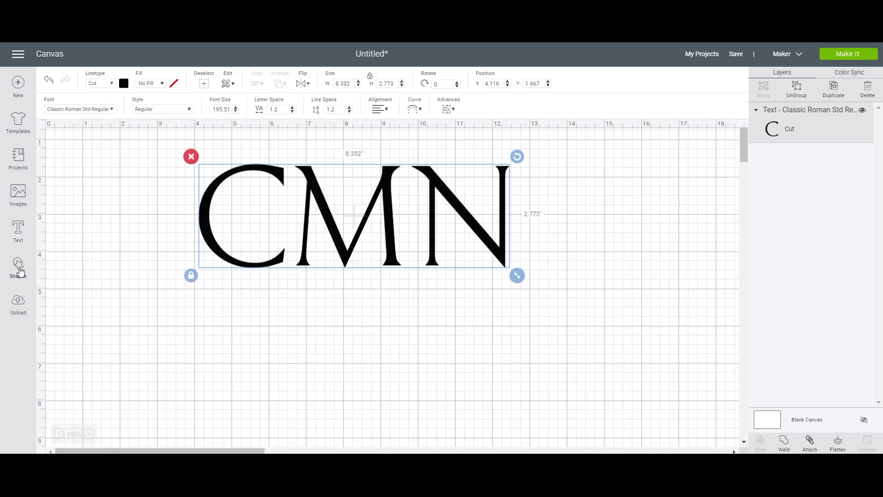
# Turn an unlocked square into a thin 9.7-inch bar laid across CMN, then select both
pyautogui.click(21, 268)
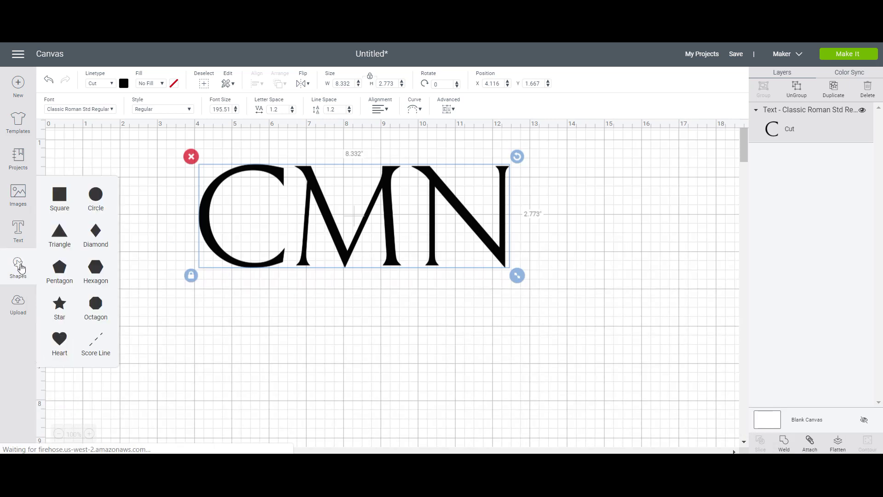
pyautogui.click(63, 200)
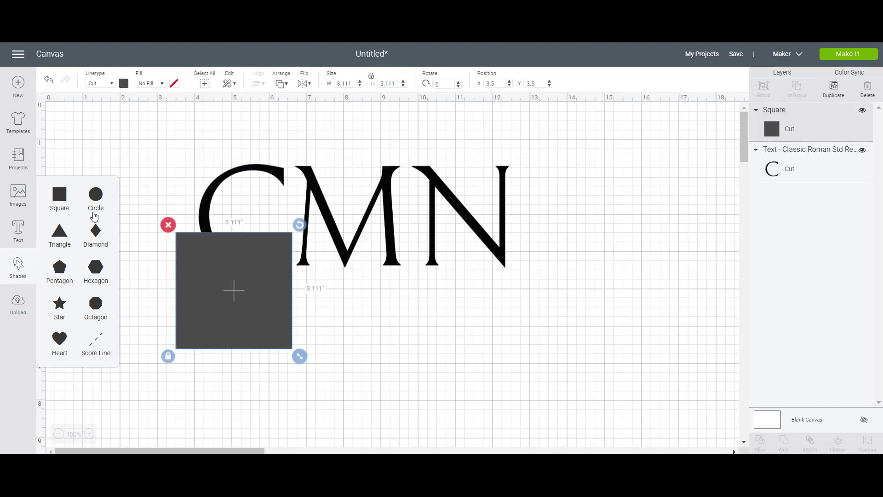
pyautogui.moveTo(212, 303)
pyautogui.mouseDown()
pyautogui.moveTo(363, 335)
pyautogui.moveTo(365, 348)
pyautogui.mouseUp()
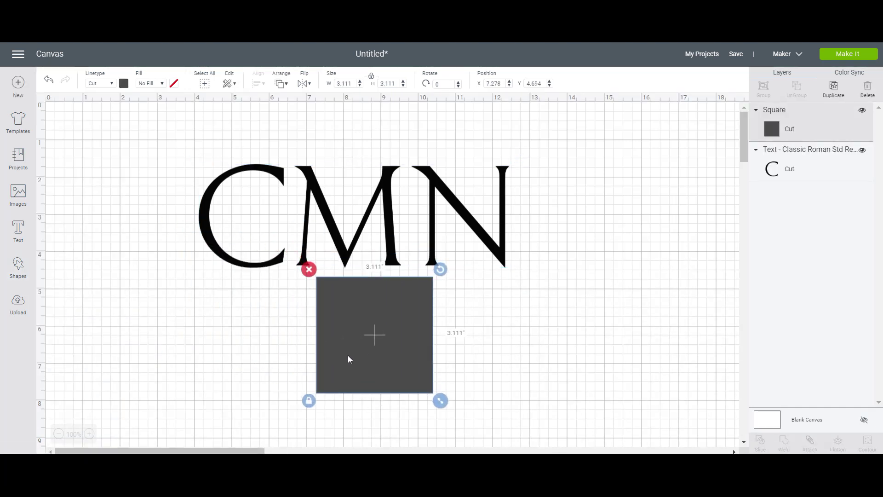
pyautogui.click(310, 401)
pyautogui.moveTo(443, 406); pyautogui.dragTo(610, 326)
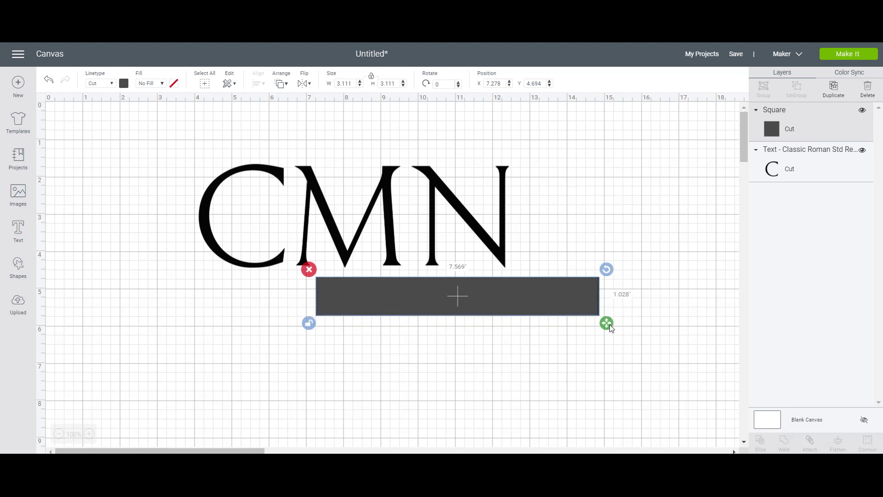
pyautogui.moveTo(574, 305)
pyautogui.mouseDown()
pyautogui.moveTo(437, 225)
pyautogui.moveTo(561, 237)
pyautogui.moveTo(519, 224)
pyautogui.mouseUp()
pyautogui.moveTo(124, 139)
pyautogui.mouseDown()
pyautogui.moveTo(233, 221)
pyautogui.moveTo(593, 295)
pyautogui.mouseUp()
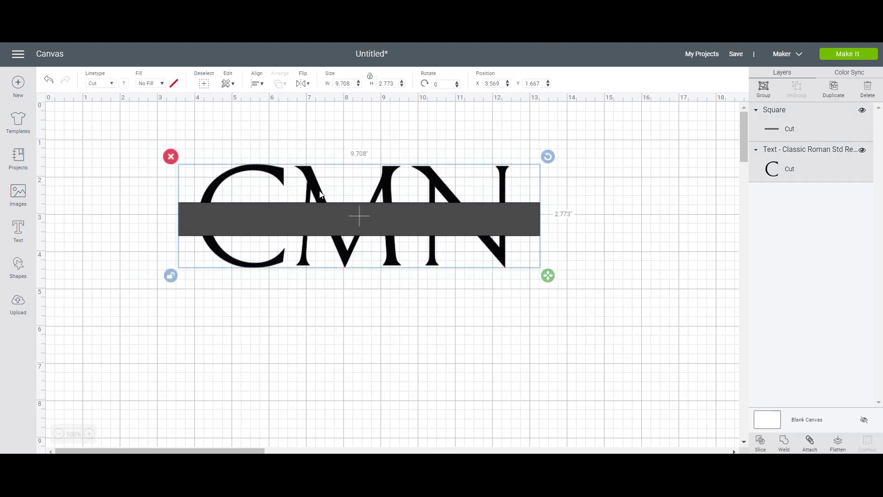
# Center the bar on CMN horizontally and vertically, then weld them into one shape
pyautogui.click(257, 83)
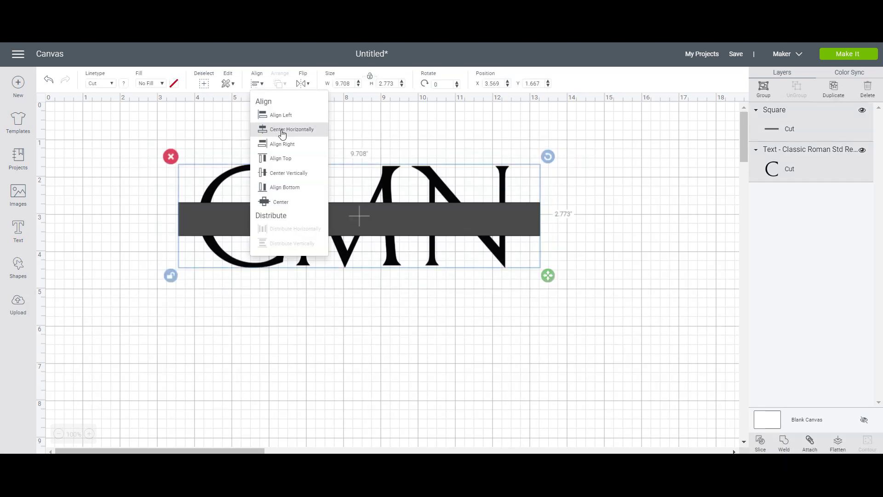
pyautogui.click(259, 109)
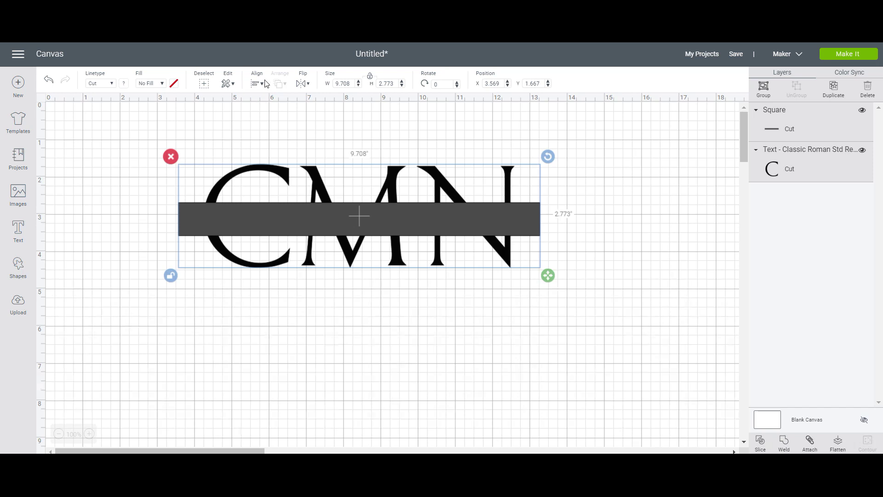
pyautogui.click(257, 83)
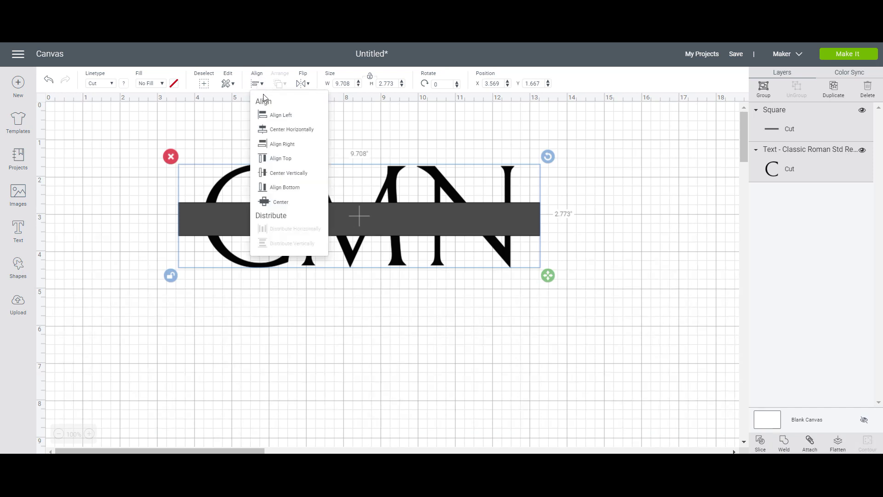
pyautogui.click(288, 172)
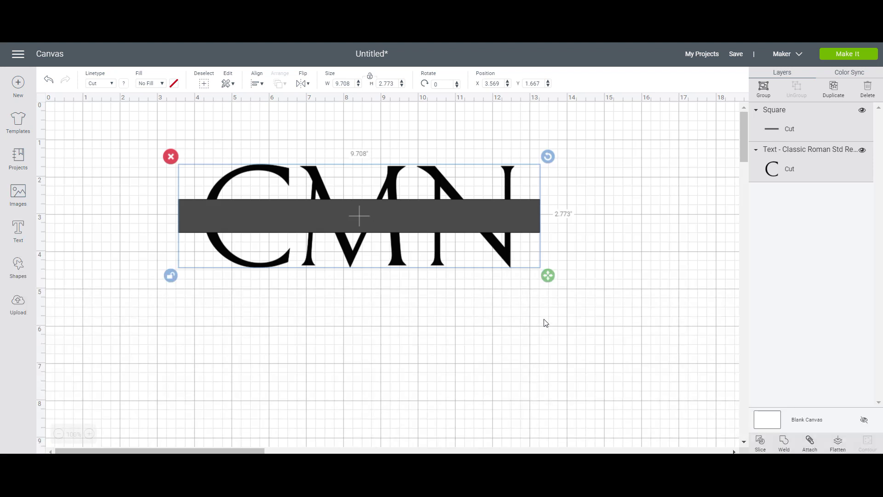
pyautogui.click(785, 443)
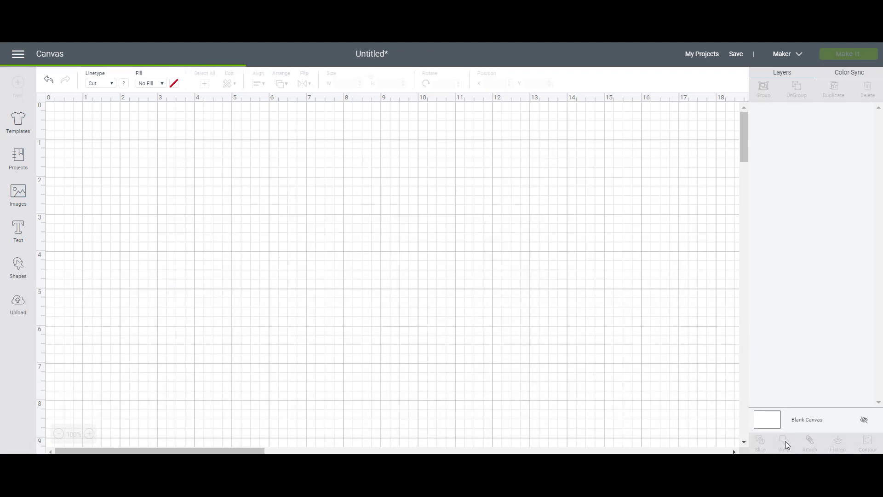
pyautogui.moveTo(402, 265); pyautogui.dragTo(410, 267)
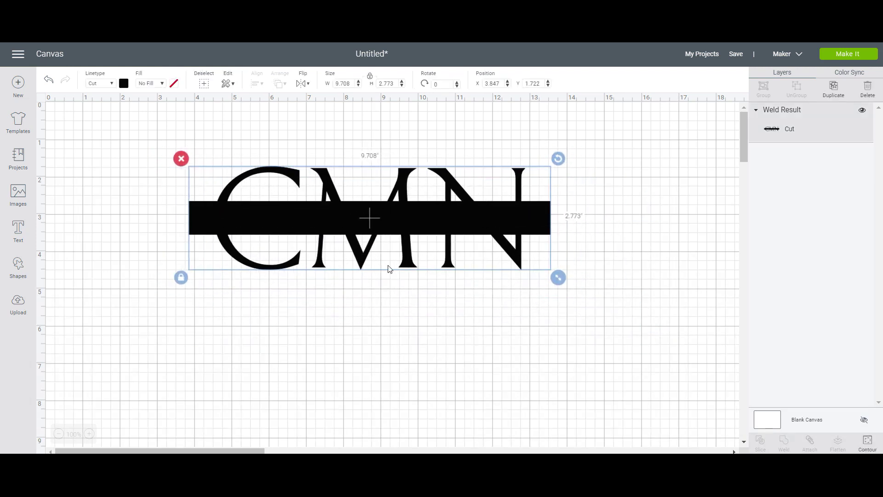
# Add a second thin 10.3-inch bar across the monogram's middle band, selected with the monogram
pyautogui.click(18, 265)
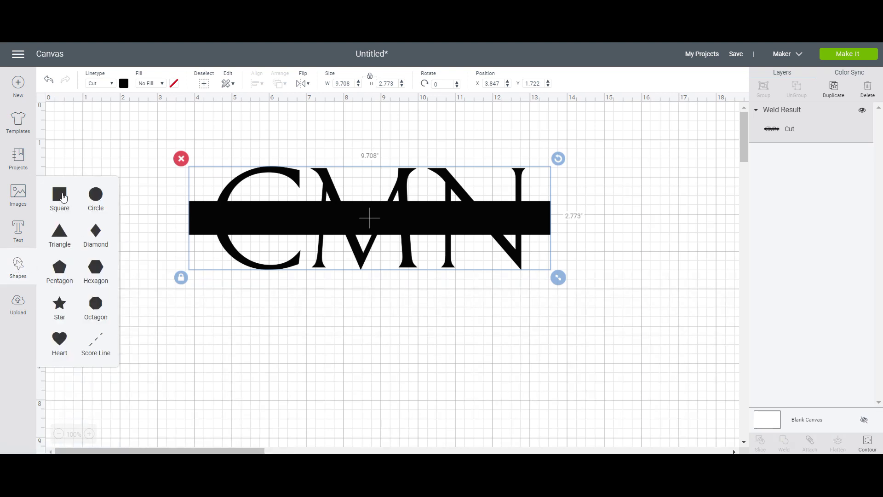
pyautogui.click(63, 198)
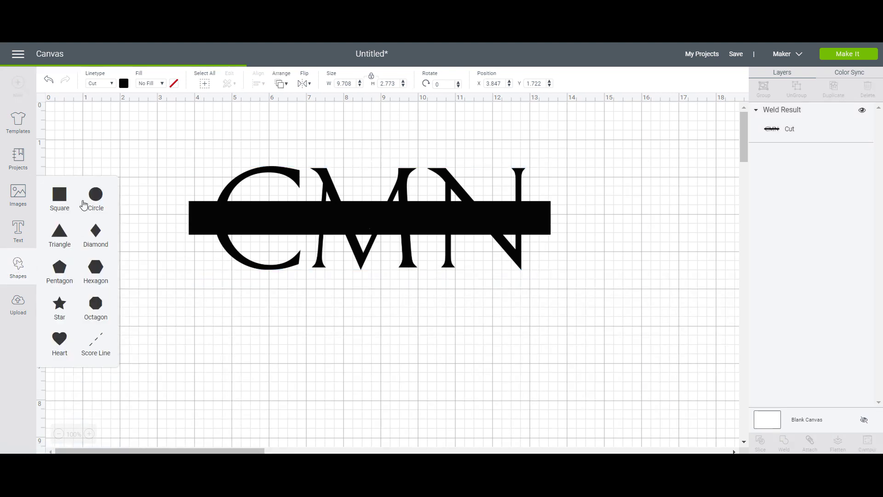
pyautogui.click(183, 374)
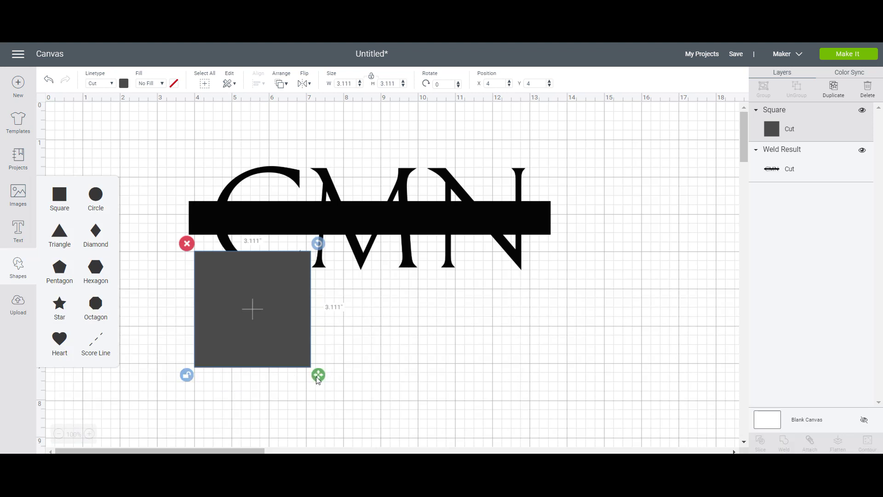
pyautogui.moveTo(318, 375); pyautogui.dragTo(570, 283)
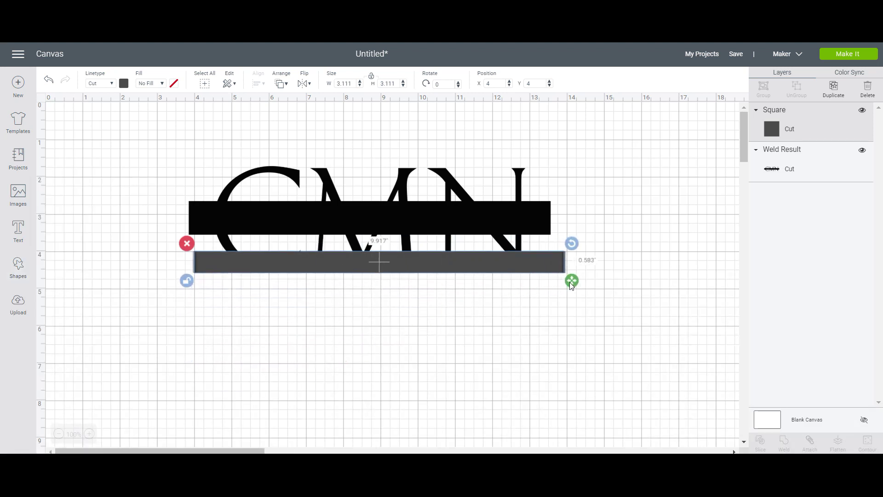
pyautogui.moveTo(570, 282)
pyautogui.mouseDown()
pyautogui.moveTo(586, 282)
pyautogui.moveTo(544, 223)
pyautogui.mouseUp()
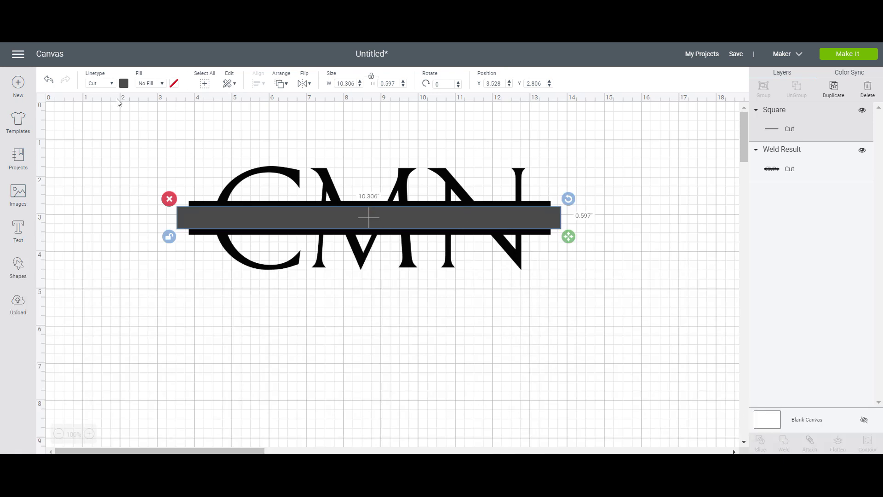
pyautogui.moveTo(121, 136); pyautogui.dragTo(681, 321)
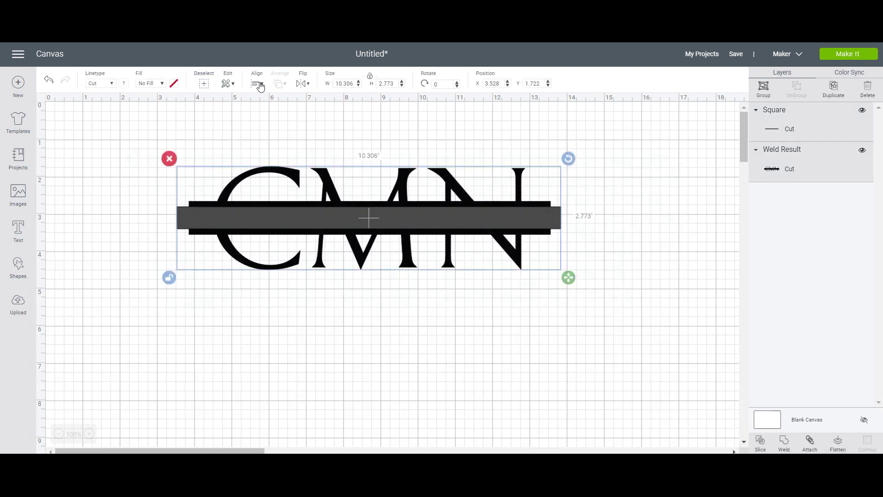
# Center the wider bar on the CMN monogram both ways and slice it out
pyautogui.click(257, 84)
pyautogui.click(284, 131)
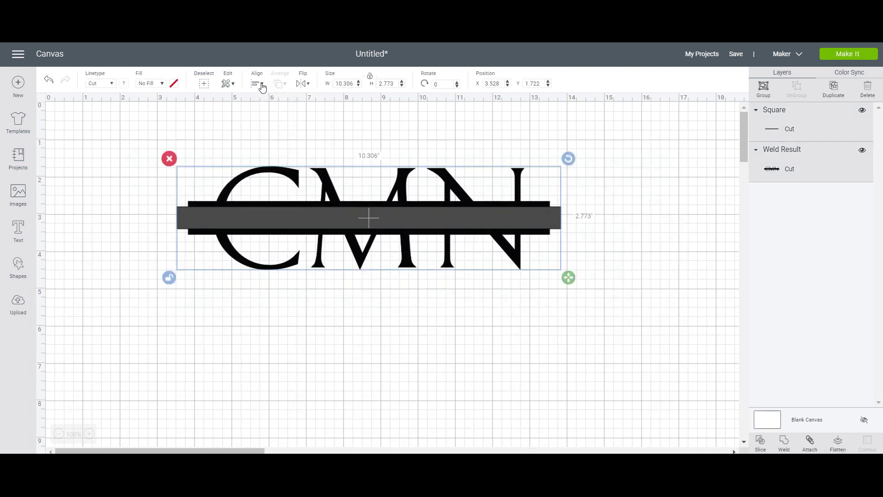
pyautogui.click(257, 84)
pyautogui.click(278, 174)
pyautogui.click(760, 443)
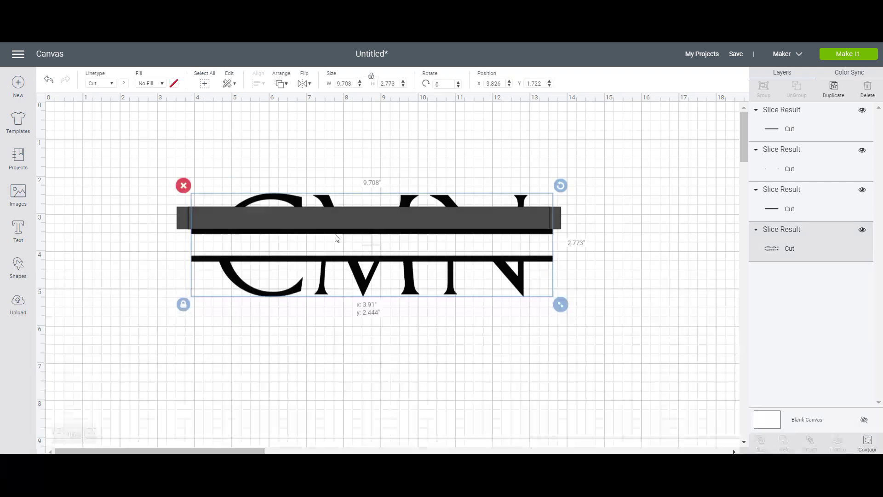
# Delete the leftover bar pieces and move the split CMN monogram back into place
pyautogui.moveTo(327, 180); pyautogui.dragTo(337, 307)
pyautogui.moveTo(163, 171); pyautogui.dragTo(597, 252)
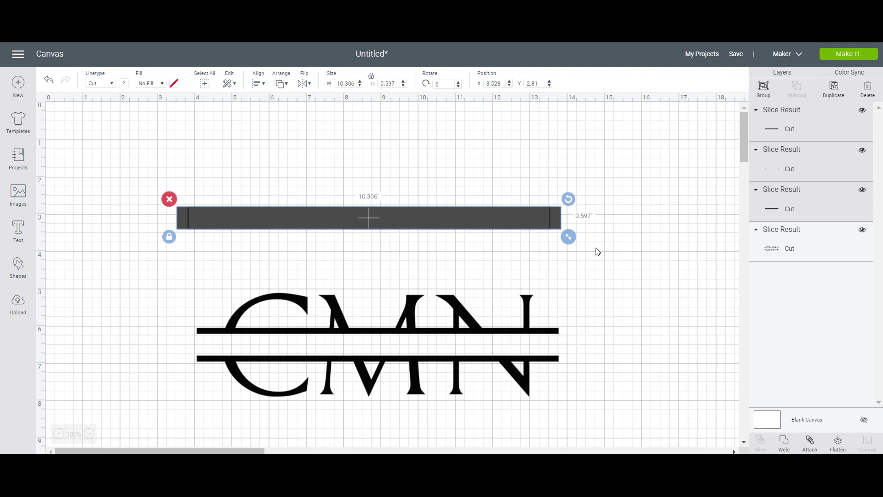
pyautogui.press('Delete')
pyautogui.moveTo(477, 355)
pyautogui.mouseDown()
pyautogui.moveTo(453, 217)
pyautogui.moveTo(463, 229)
pyautogui.mouseUp()
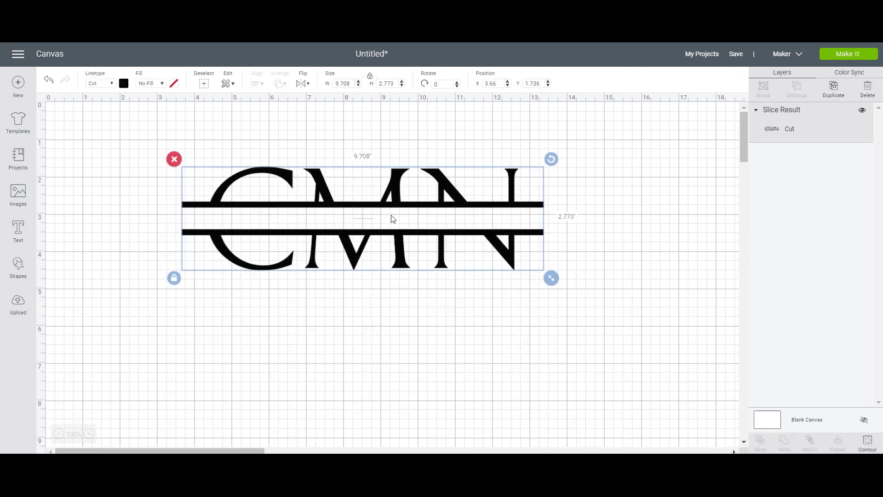
pyautogui.click(143, 228)
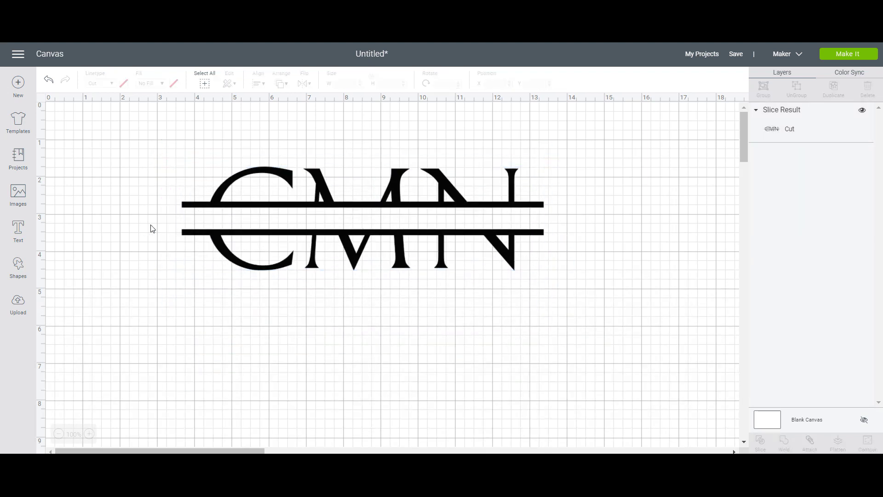
pyautogui.click(18, 230)
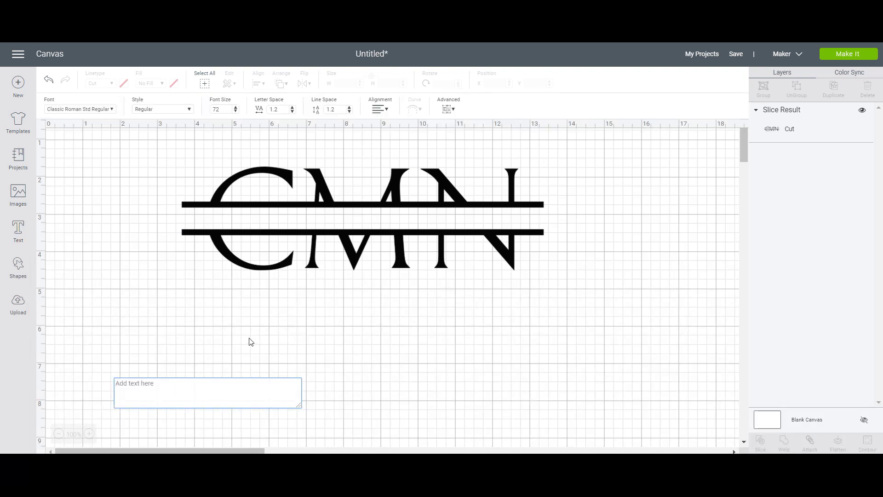
pyautogui.write('C')
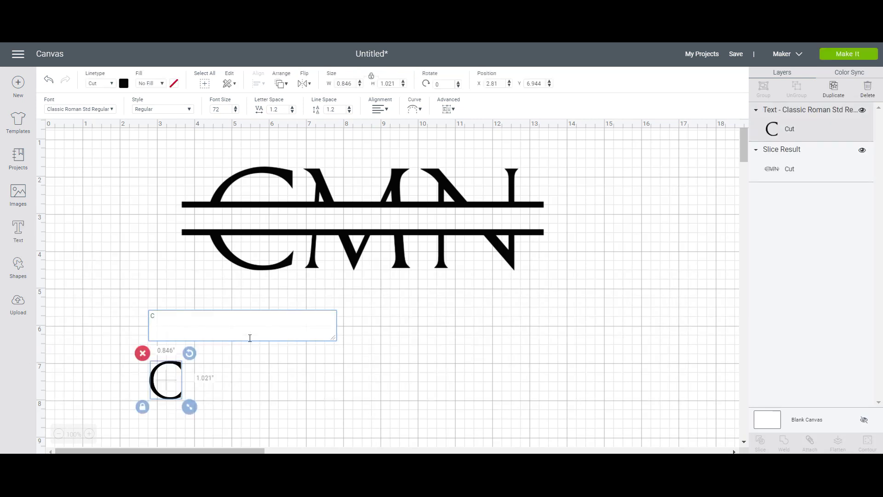
pyautogui.write('ameron')
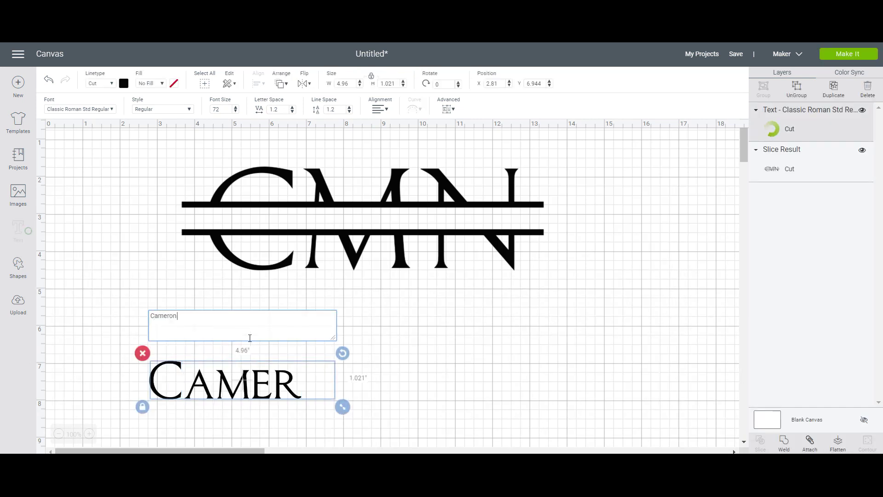
pyautogui.write(' Morris')
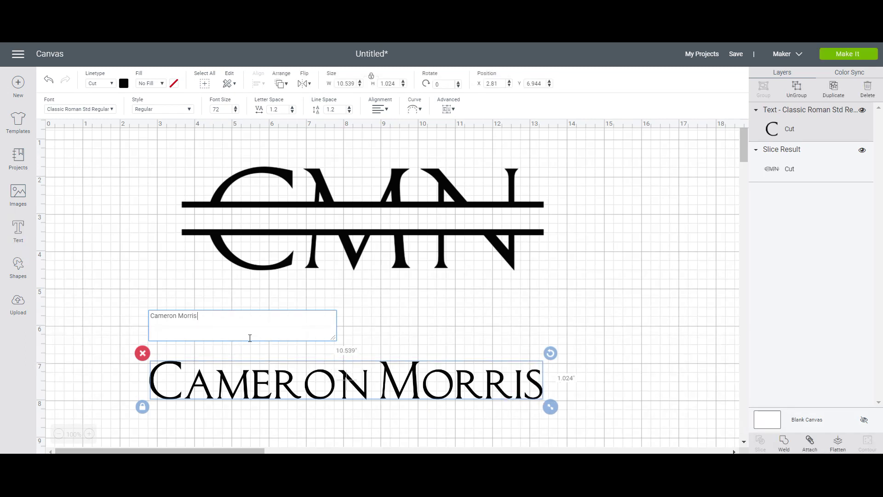
pyautogui.write(' Nunu')
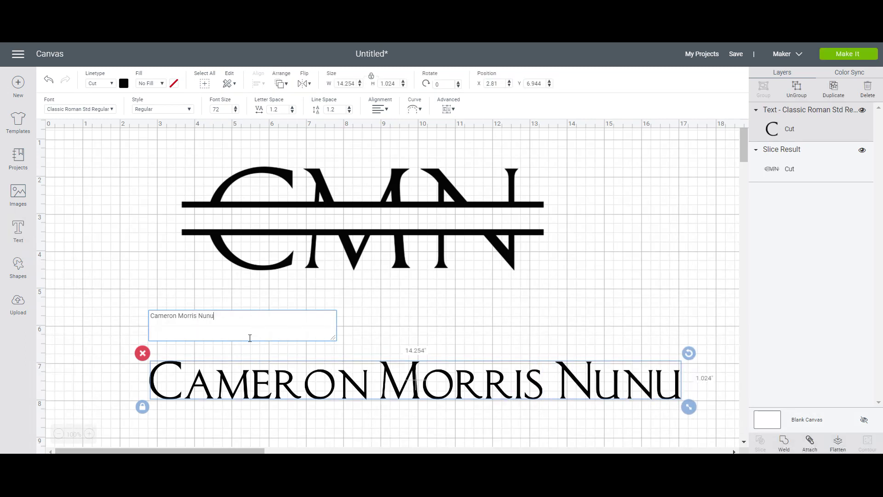
pyautogui.click(679, 408)
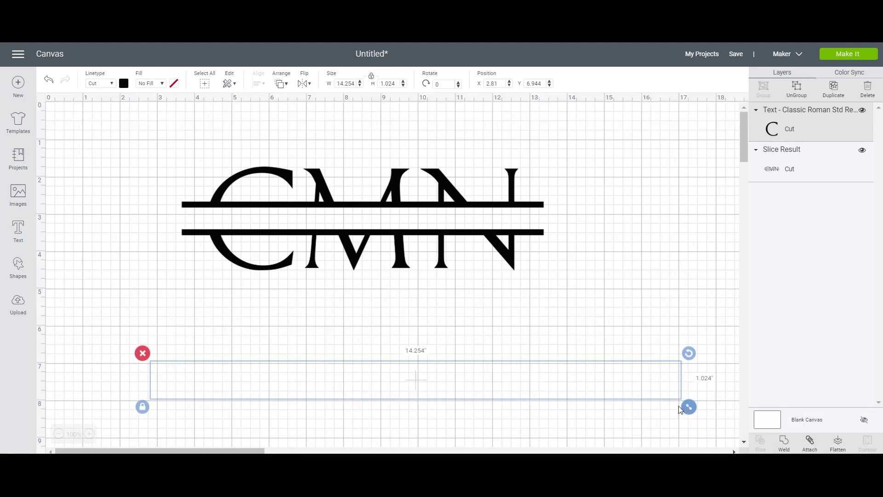
pyautogui.moveTo(680, 409)
pyautogui.mouseDown()
pyautogui.moveTo(407, 384)
pyautogui.moveTo(461, 216)
pyautogui.moveTo(450, 226)
pyautogui.mouseUp()
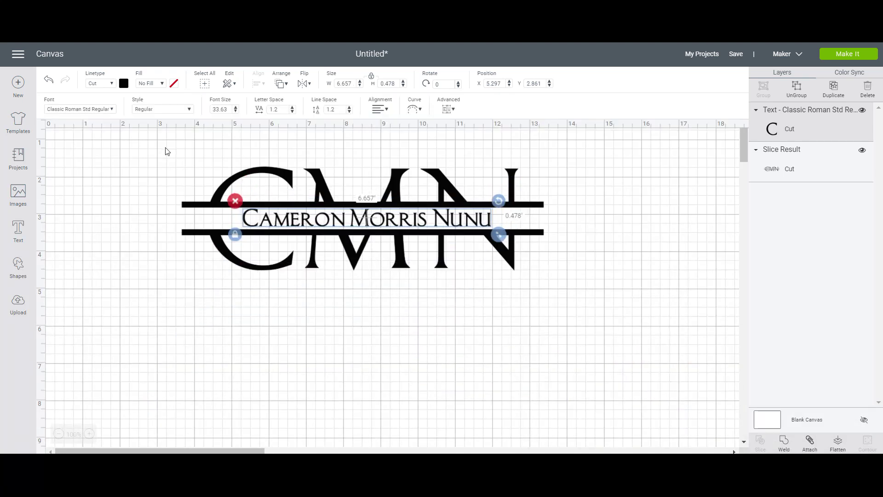
pyautogui.moveTo(166, 151); pyautogui.dragTo(579, 302)
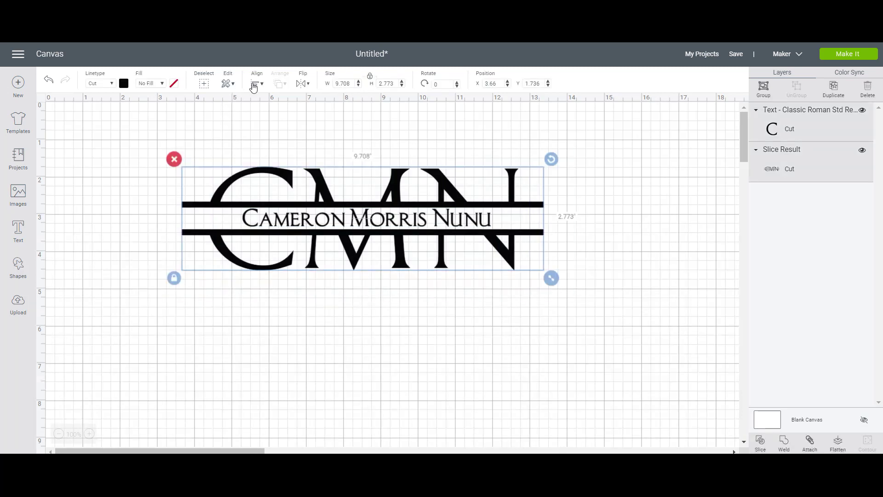
pyautogui.click(256, 85)
pyautogui.click(259, 86)
pyautogui.click(286, 171)
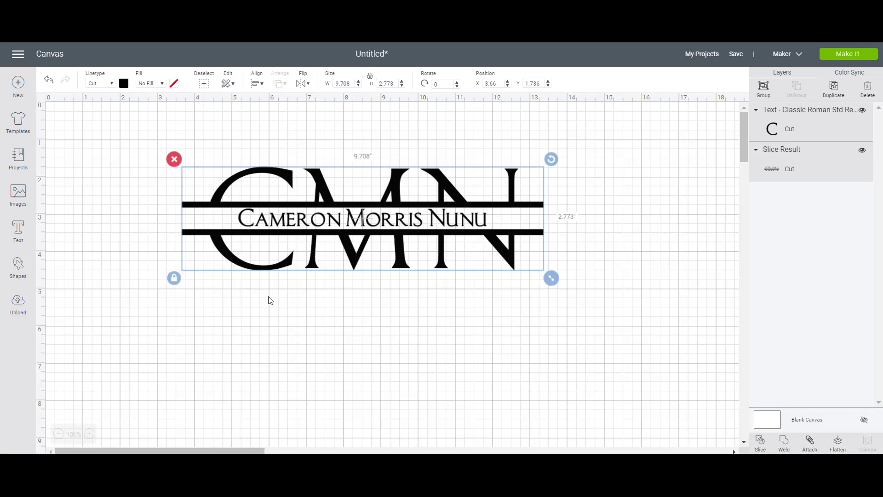
pyautogui.click(265, 321)
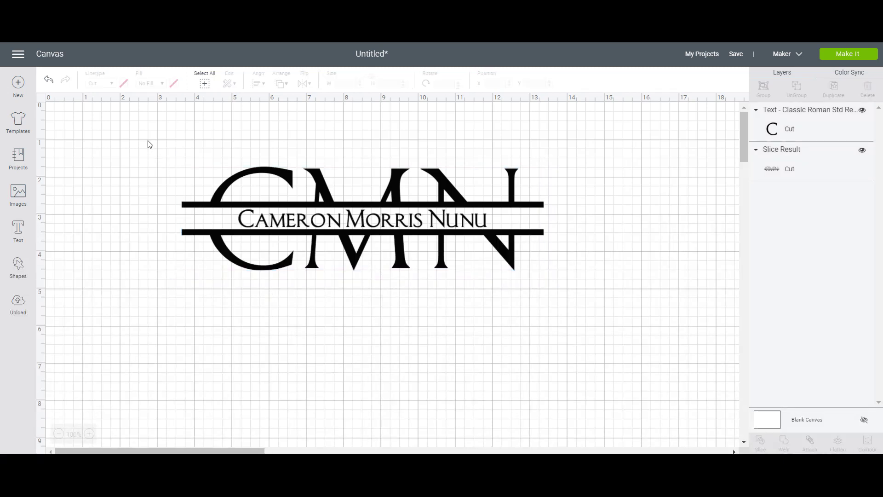
pyautogui.moveTo(146, 137); pyautogui.dragTo(589, 293)
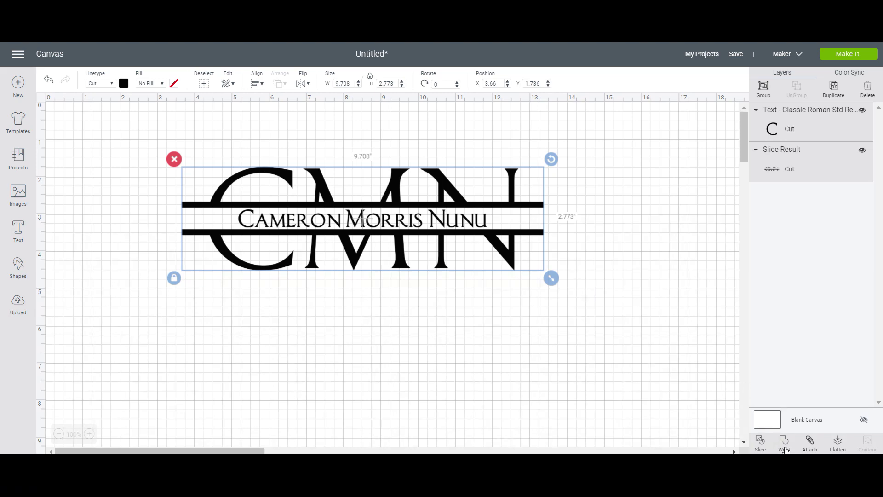
pyautogui.click(785, 449)
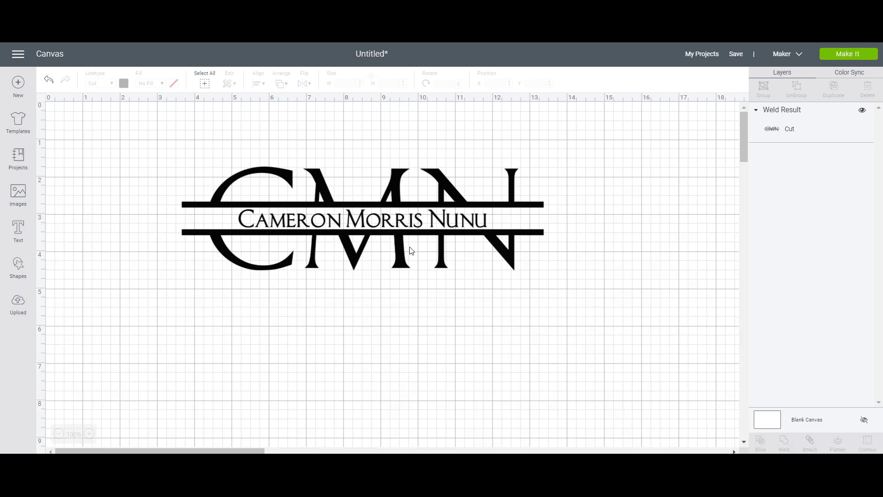
pyautogui.moveTo(411, 250)
pyautogui.mouseDown()
pyautogui.moveTo(423, 265)
pyautogui.moveTo(411, 260)
pyautogui.mouseUp()
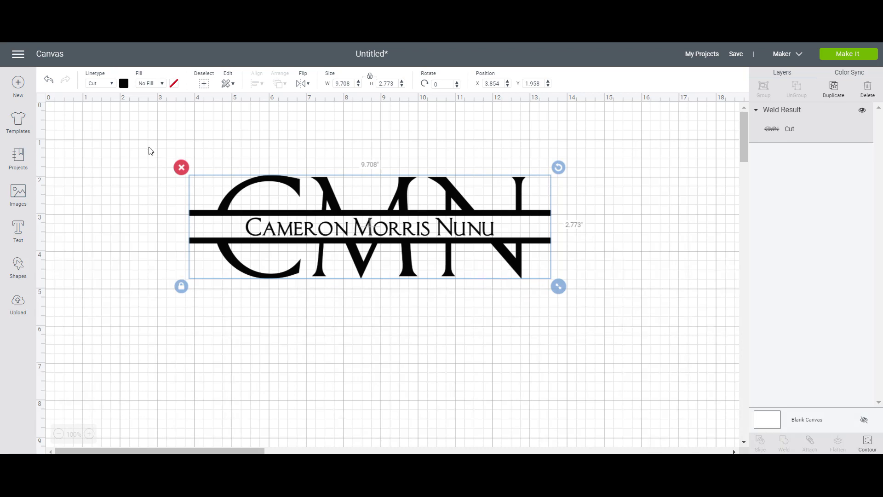
pyautogui.moveTo(147, 140); pyautogui.dragTo(638, 331)
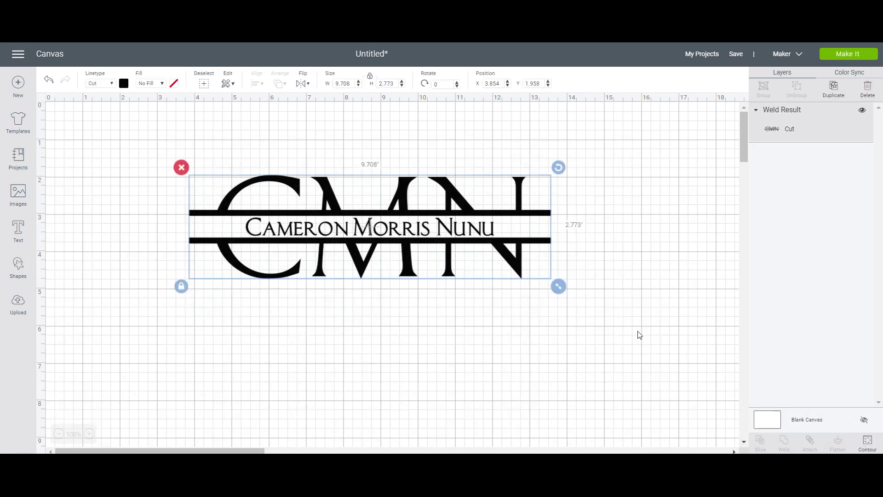